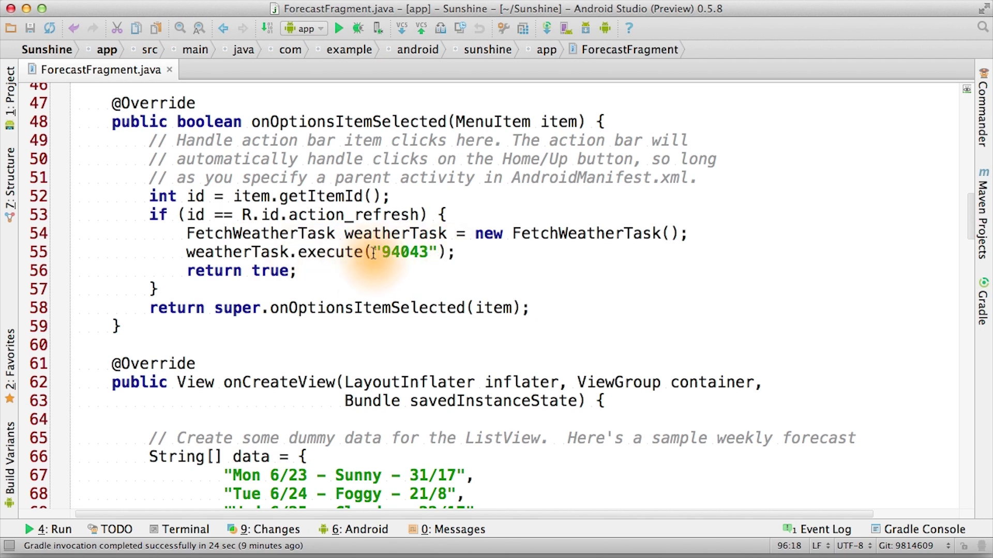
# Jump from the FetchWeatherTask usage on line 54 to its class declaration via Go To > Declaration
pyautogui.doubleClick(296, 234)
pyautogui.rightClick(295, 237)
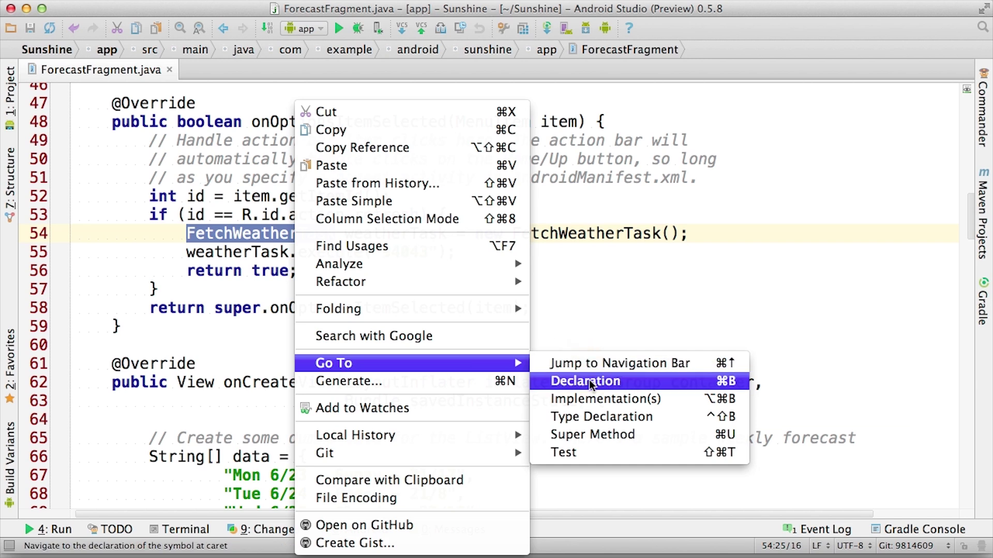
pyautogui.click(693, 383)
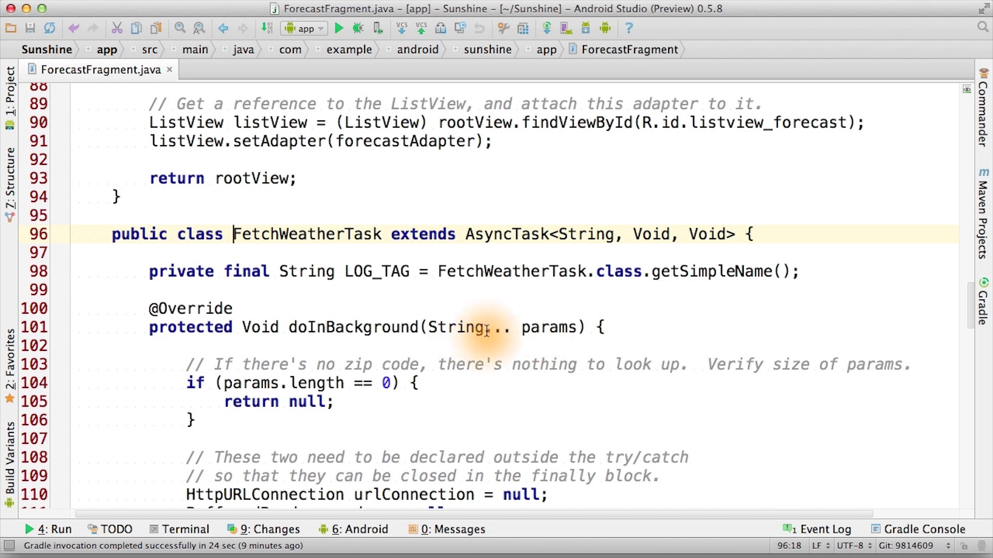
pyautogui.scroll(-4, 486, 332)
pyautogui.scroll(-2, 484, 331)
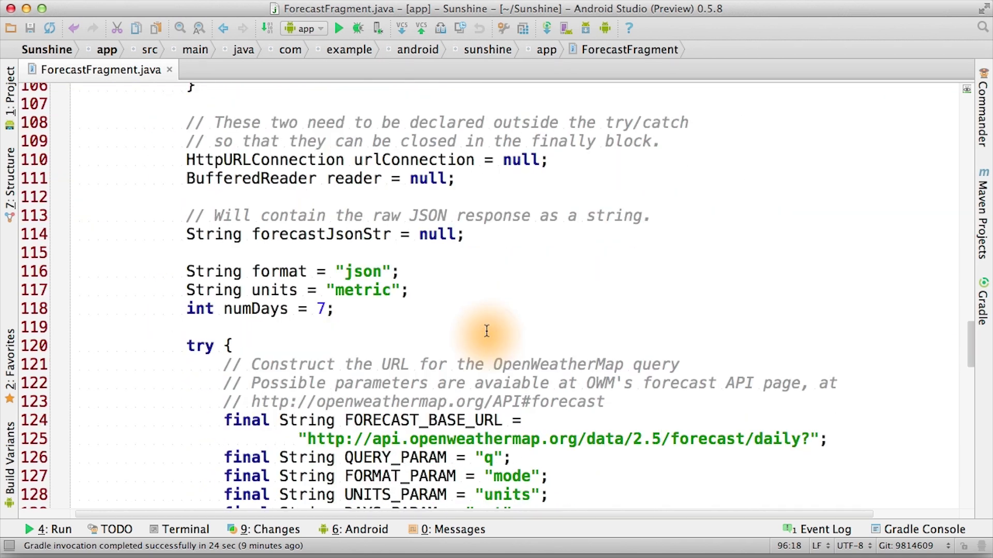
pyautogui.scroll(-3, 485, 331)
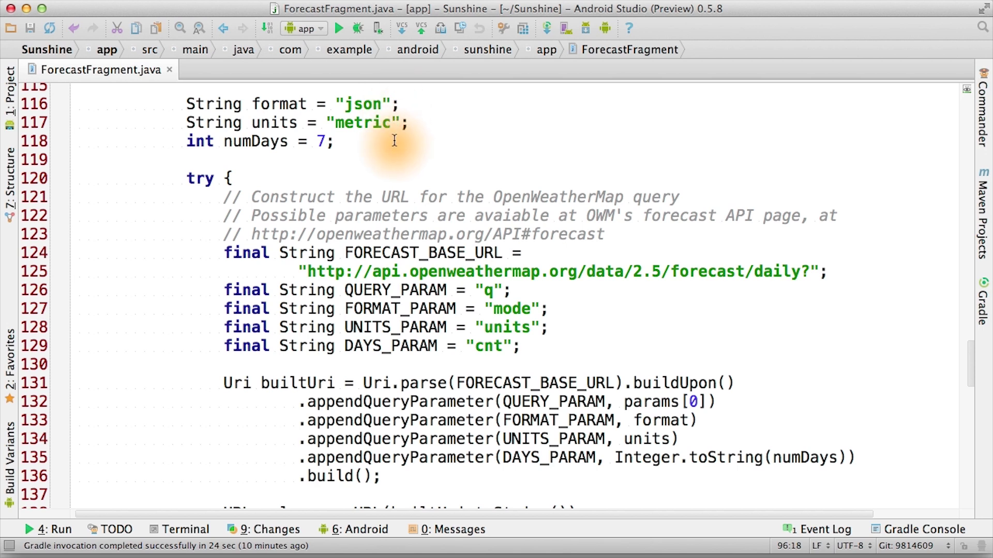
pyautogui.scroll(-2, 394, 141)
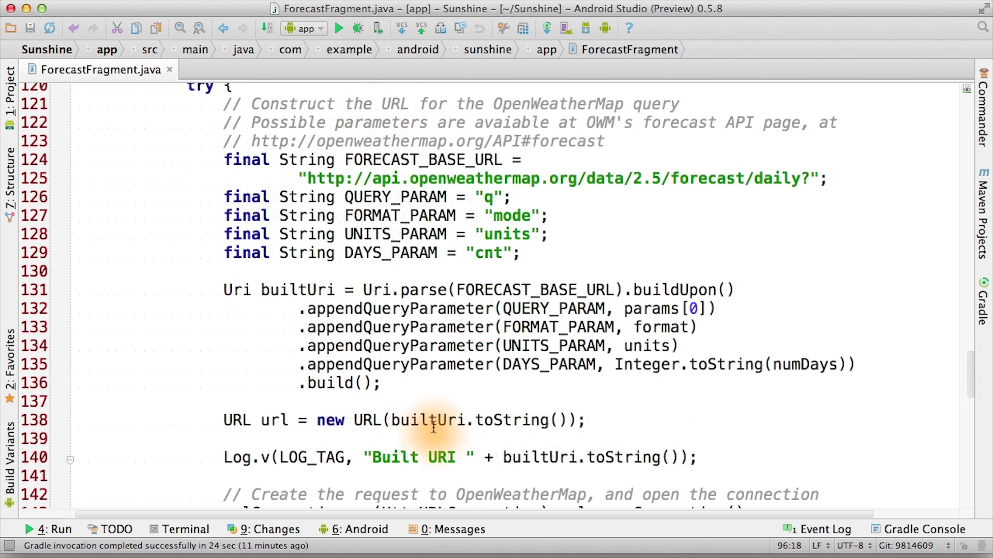